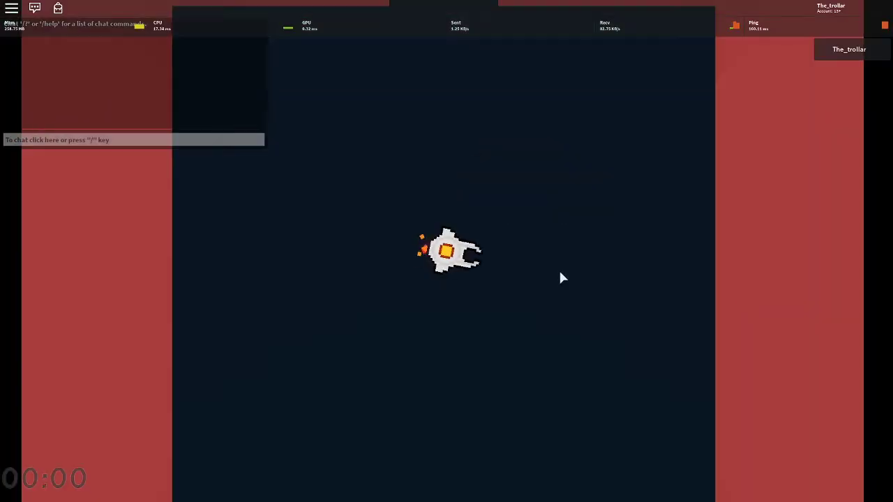
Step: Look over the game settings from the pause menu, then resume play in the starting arena
key("Escape")
left_click(411, 104)
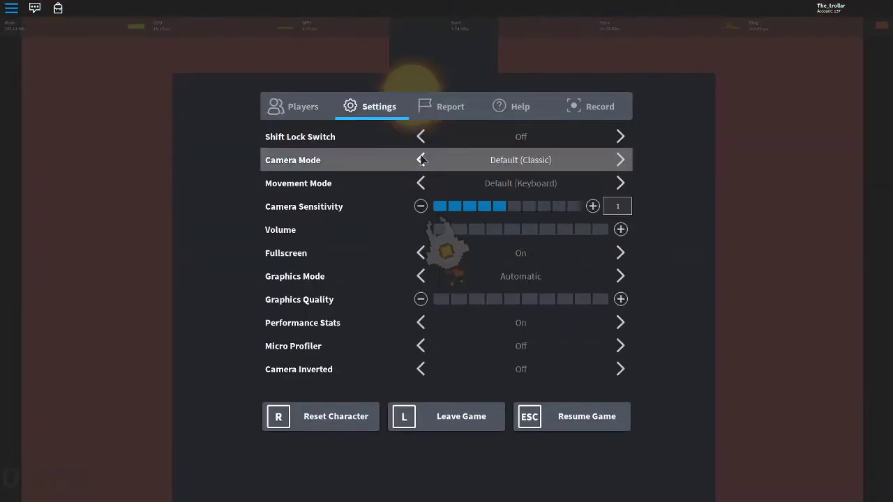
key("Escape")
key("Escape")
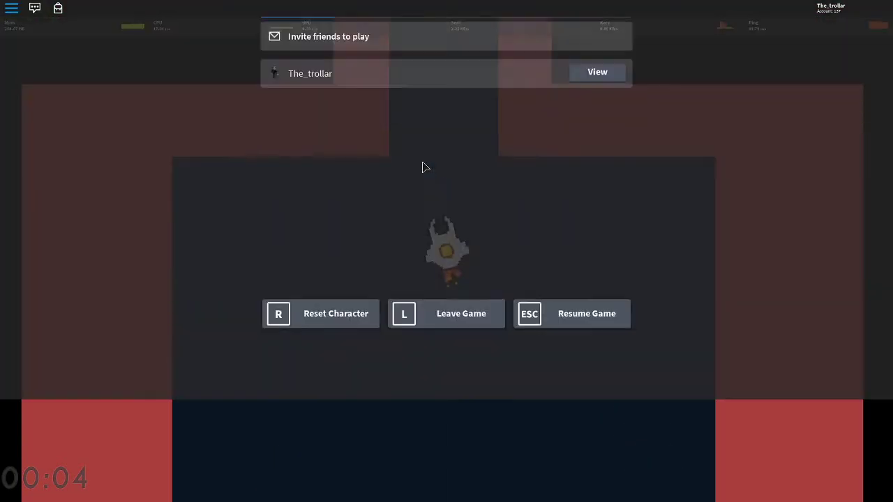
left_click(388, 105)
key("Escape")
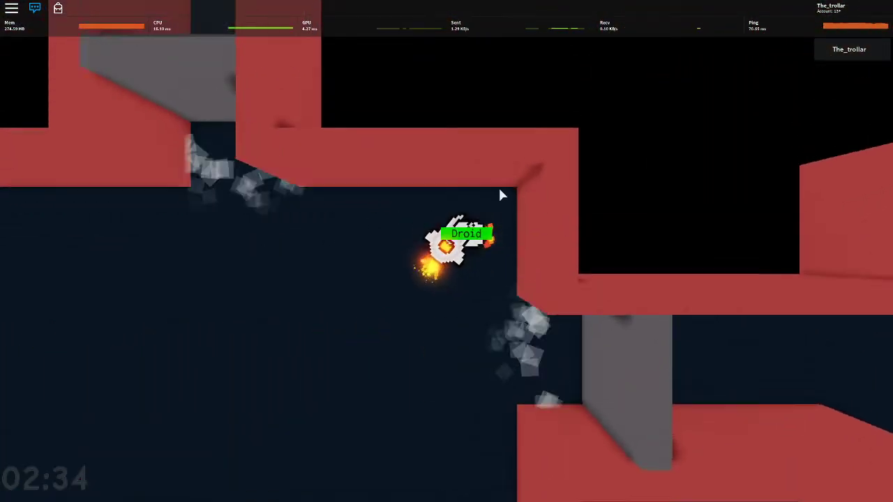
Step: Fire a wide burst of fireballs into the nearby Droid at close range
left_click(497, 223)
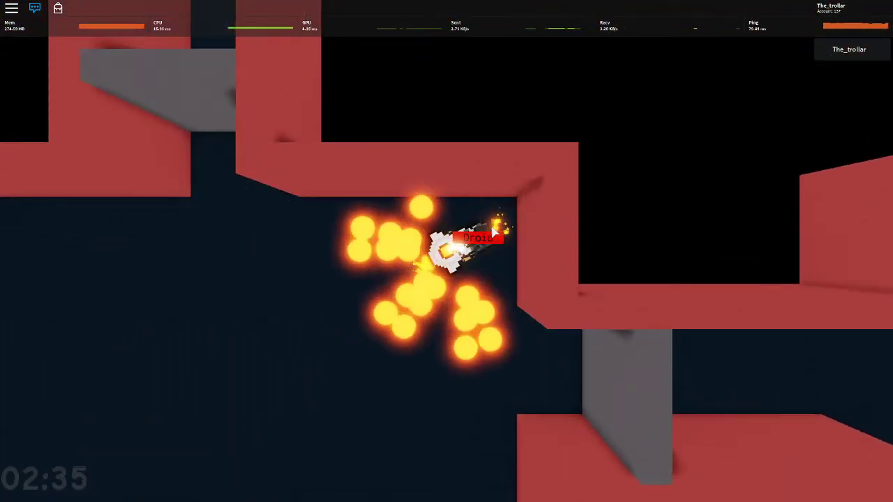